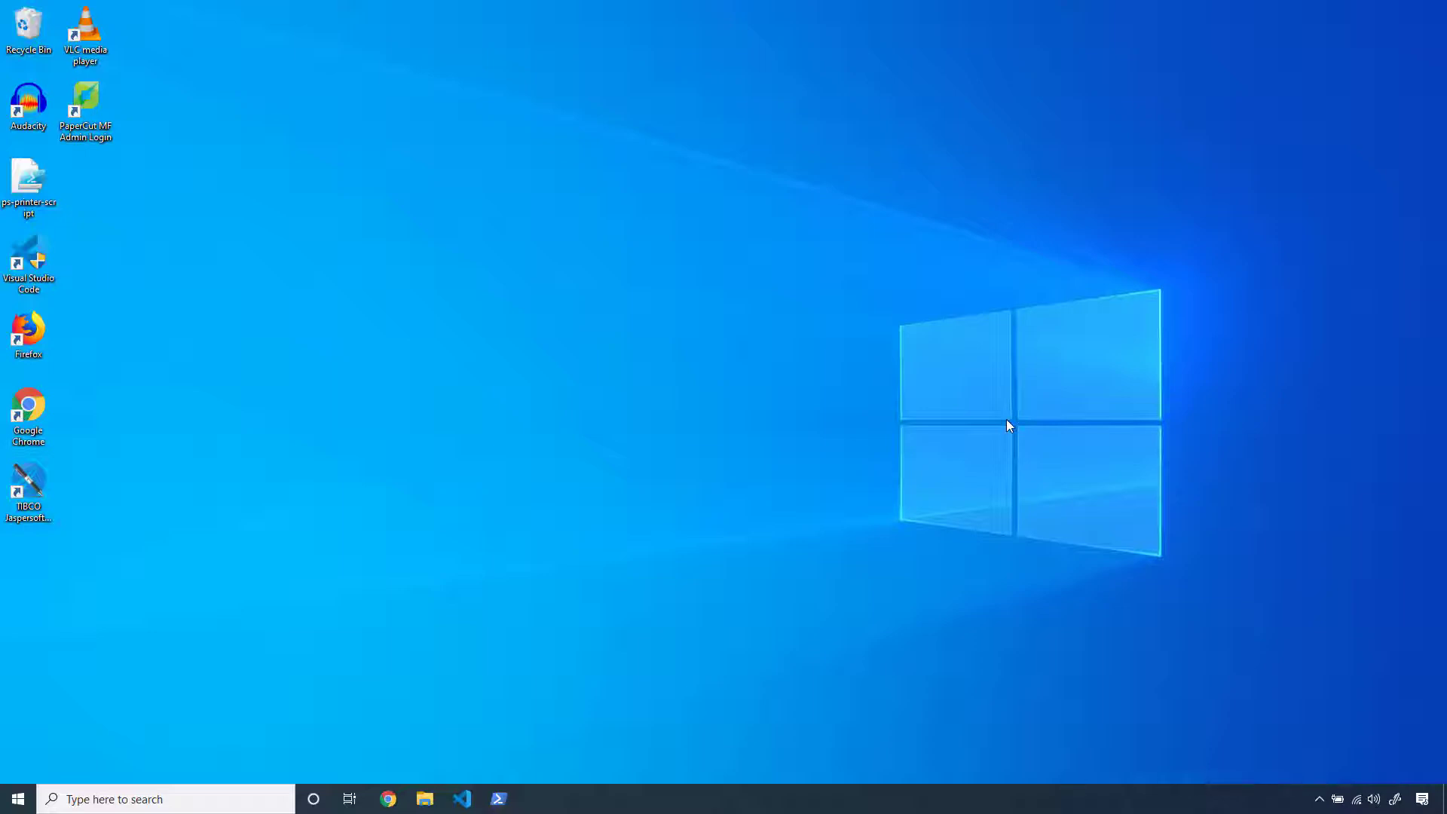
- Launch Windows PowerShell as Administrator from the taskbar and approve the elevation prompt
{"action": "right_click", "coordinate": [498, 797]}
{"action": "left_click", "coordinate": [479, 662]}
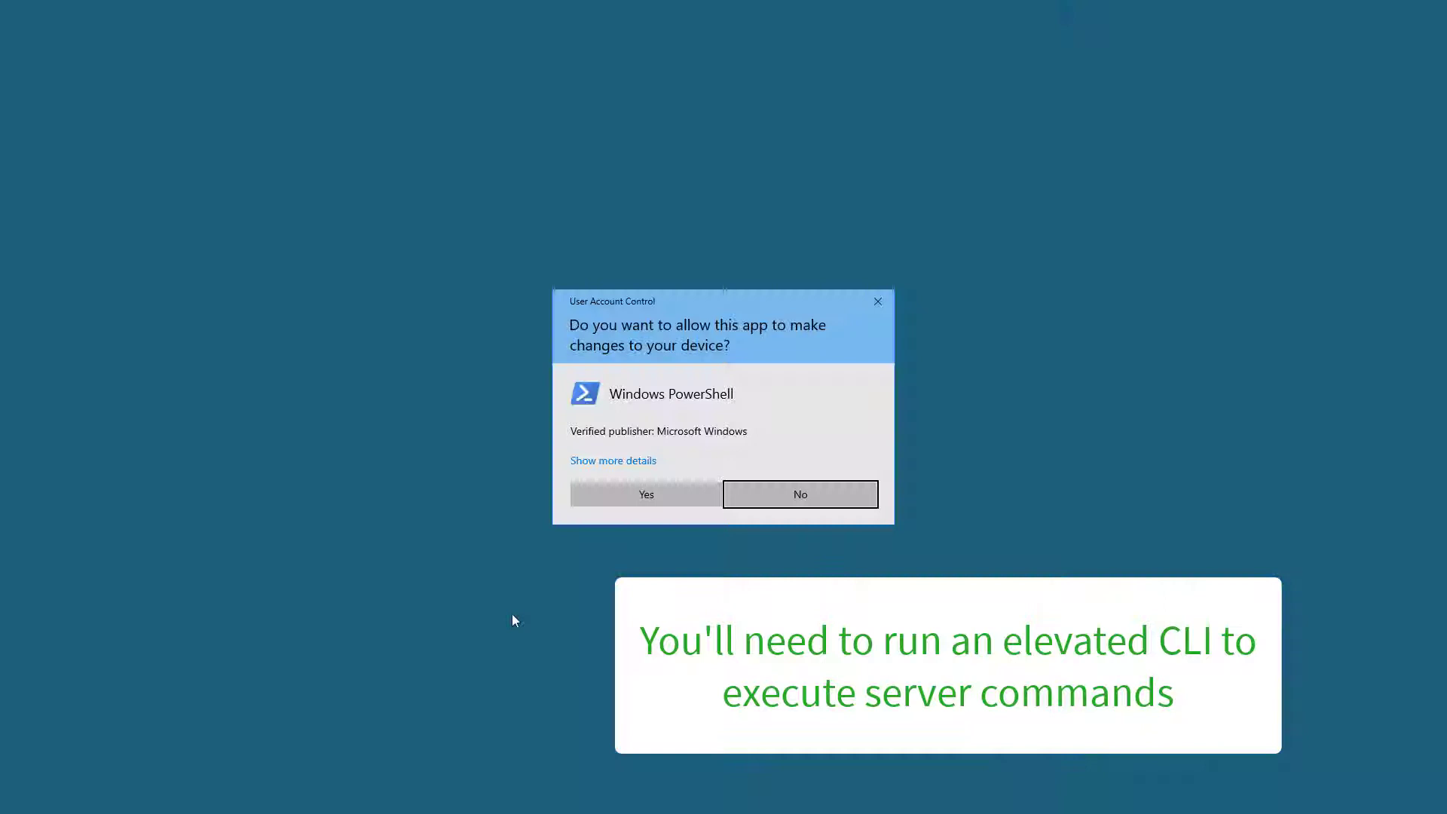
{"action": "left_click", "coordinate": [593, 498]}
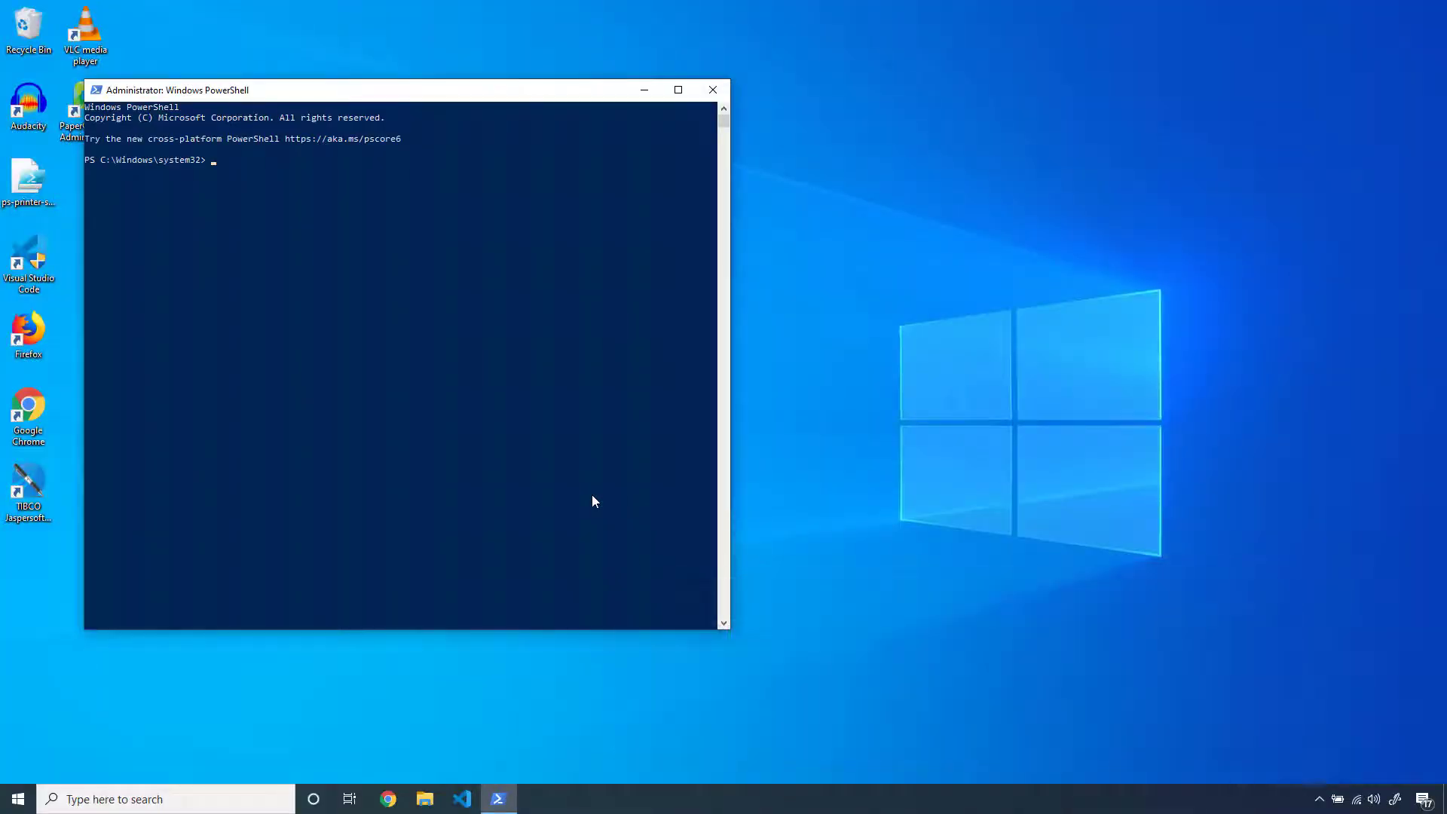
- Change into C:\Program Files\PaperCut MF\server\bin and list its contents
{"action": "type", "text": "cd ..\\"}
{"action": "key", "text": "ctrl+v"}
{"action": "key", "text": "Return"}
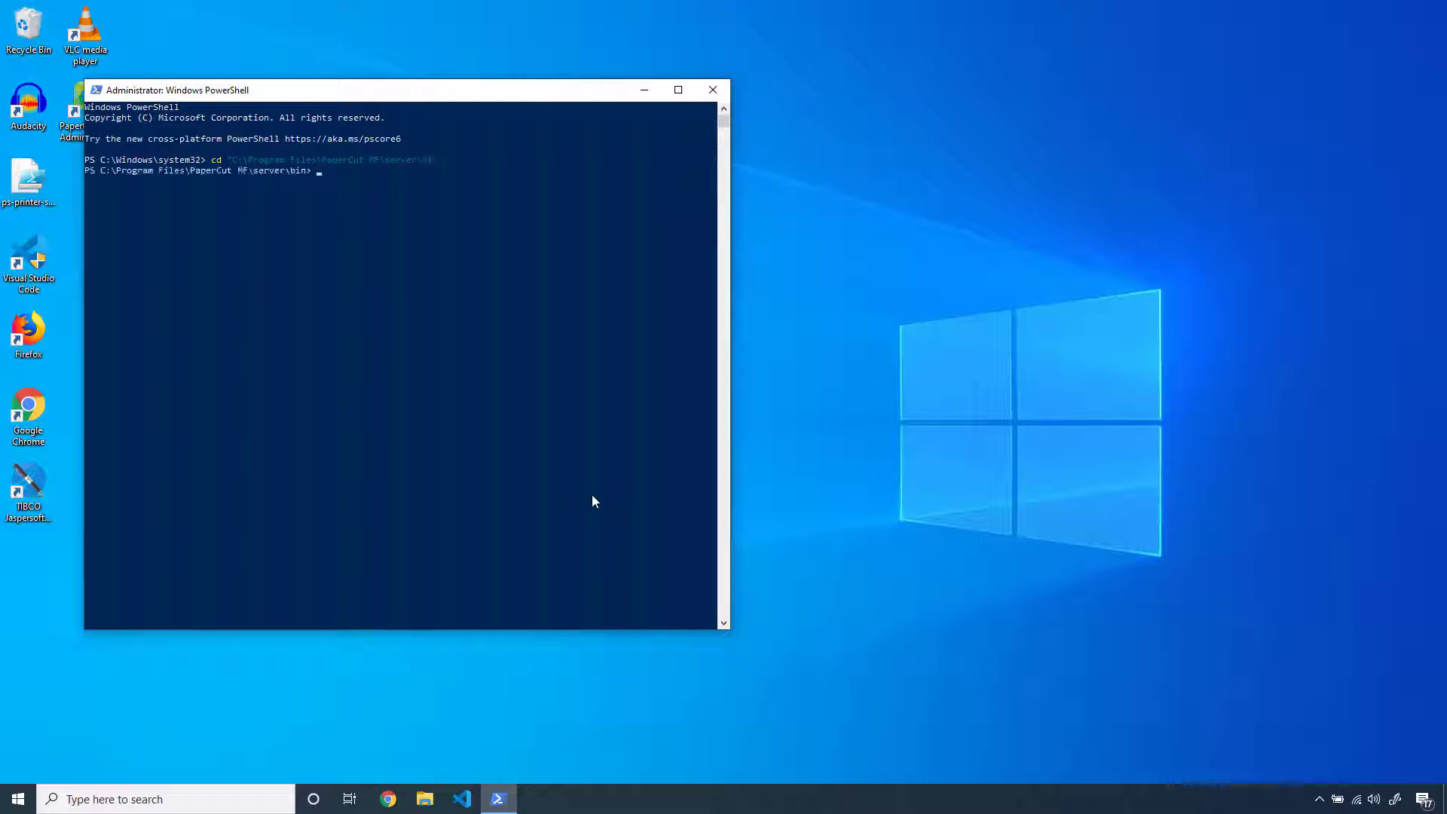
{"action": "type", "text": "ls"}
{"action": "key", "text": "Return"}
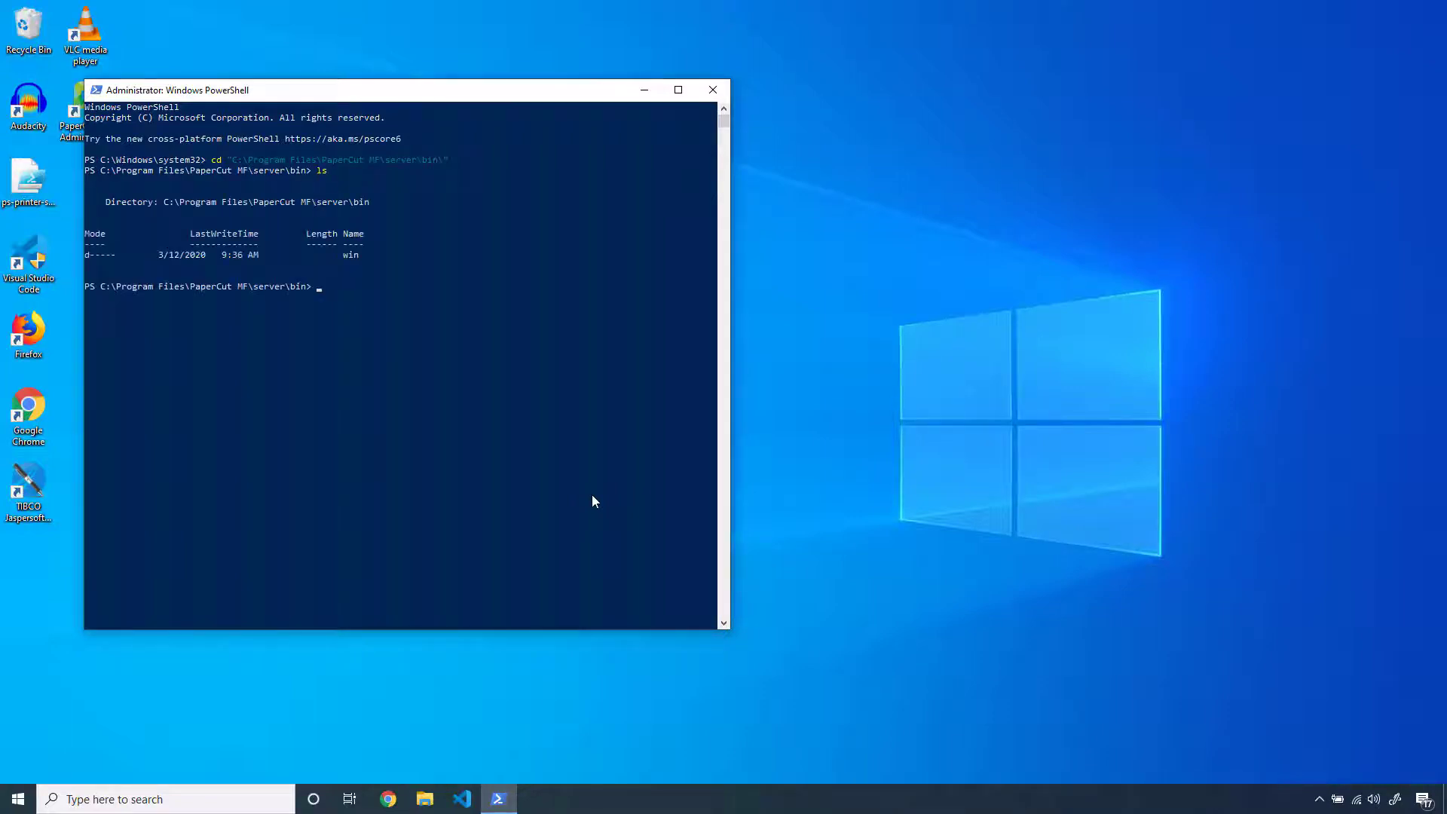
- Move into the win subfolder and draft a placeholder .\server-command line at the prompt
{"action": "left_click", "coordinate": [372, 256]}
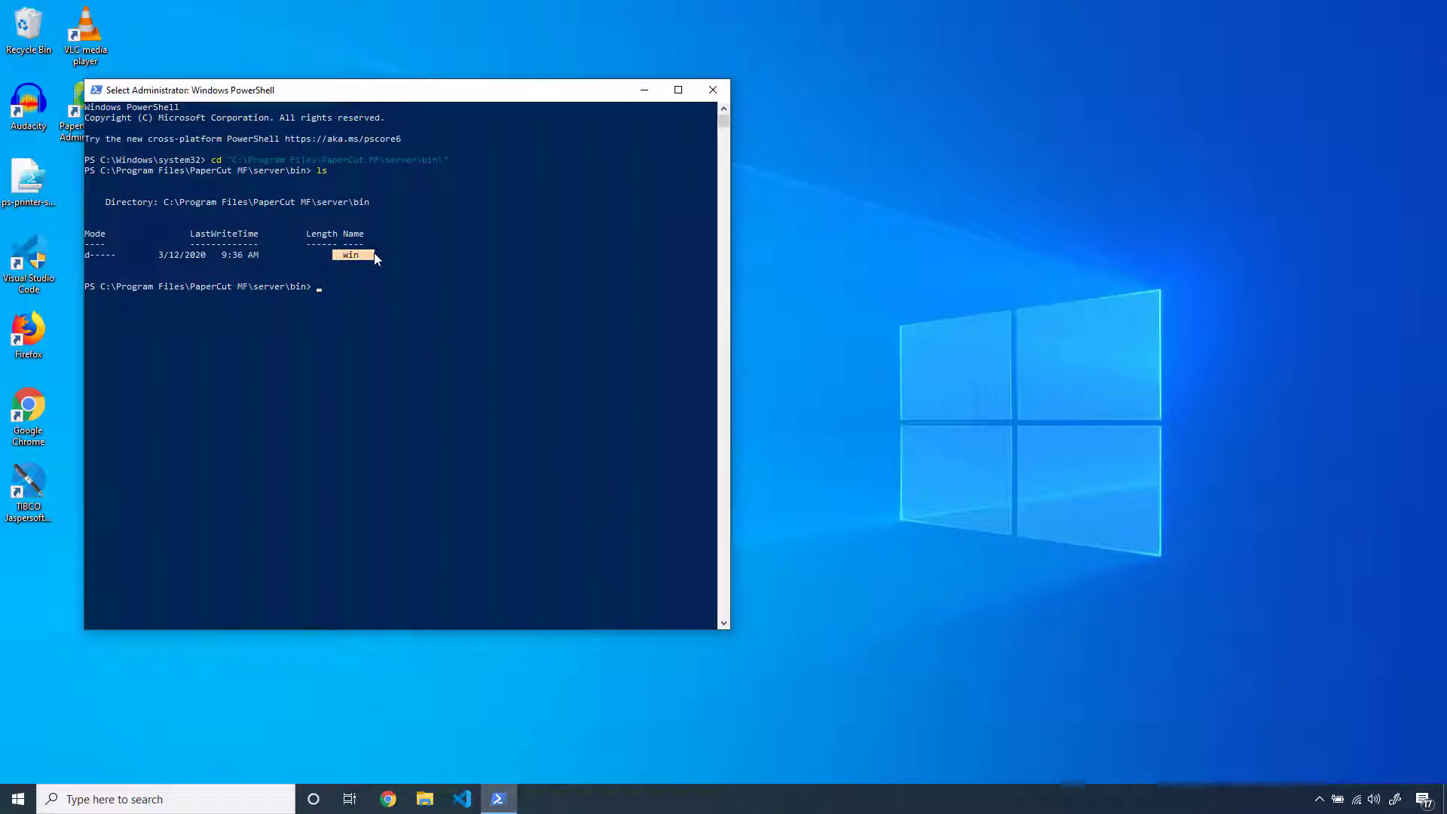
{"action": "type", "text": "cd .\\"}
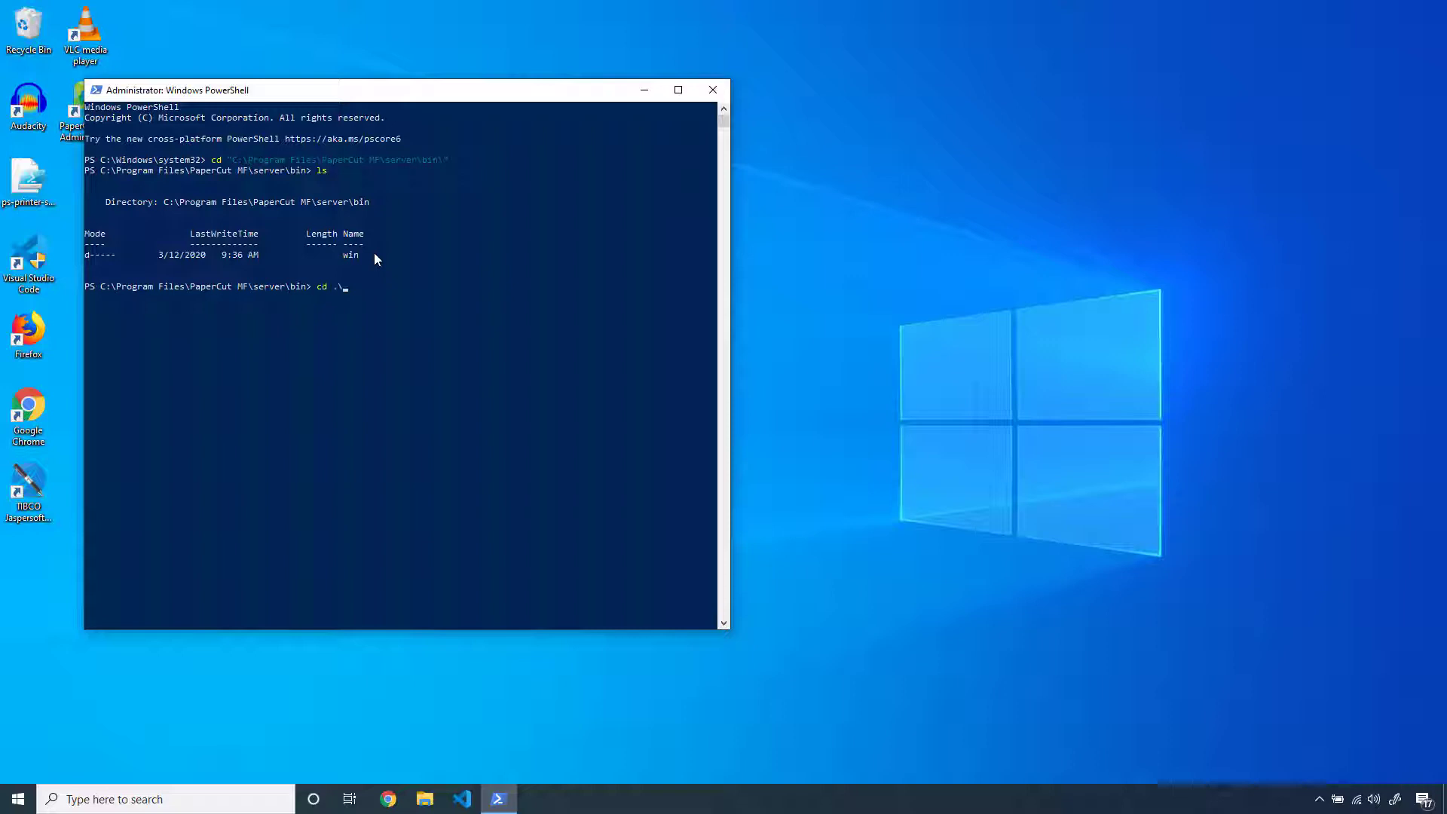
{"action": "type", "text": "win\\"}
{"action": "key", "text": "Return"}
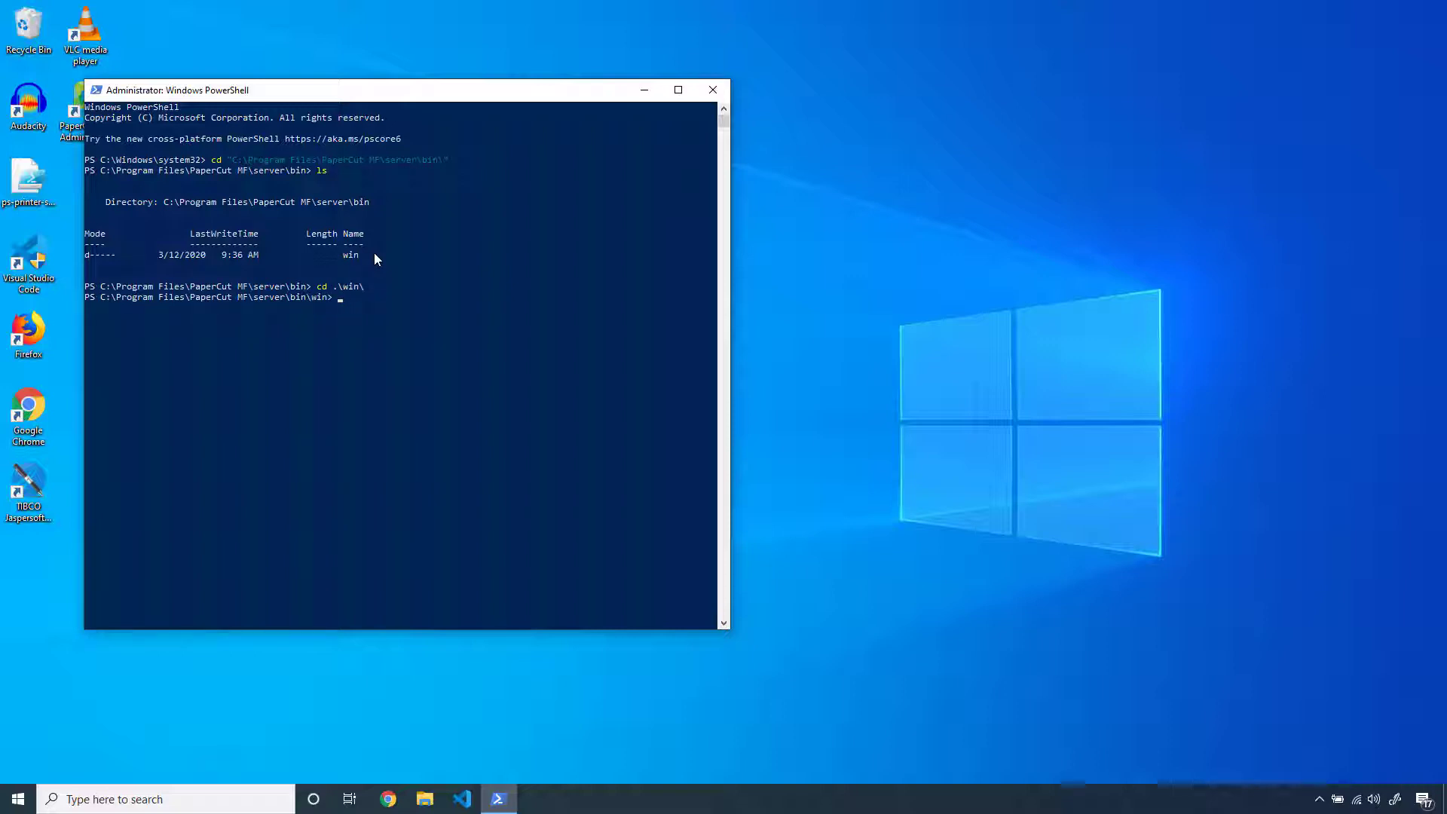
{"action": "type", "text": ".\\server-c"}
{"action": "type", "text": "ommand "}
{"action": "type", "text": "'commands"}
{"action": "type", "text": " 'arg arg"}
{"action": "type", "text": "s' 'argument'"}
- Replace the placeholder with a bare .\server-command to print its help listing
{"action": "key", "text": "ctrl+a"}
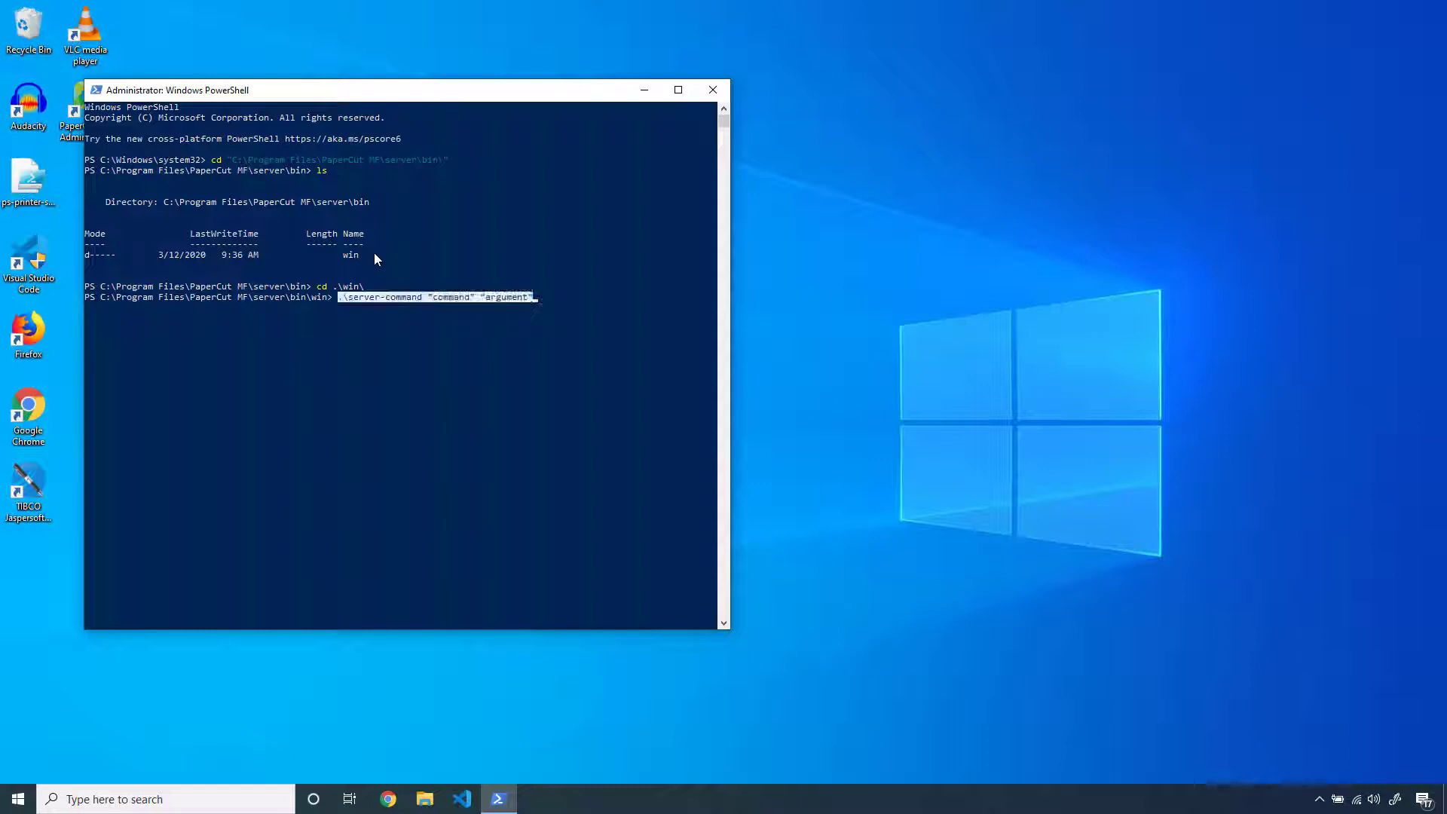
{"action": "key", "text": "BackSpace"}
{"action": "type", "text": ".\\server"}
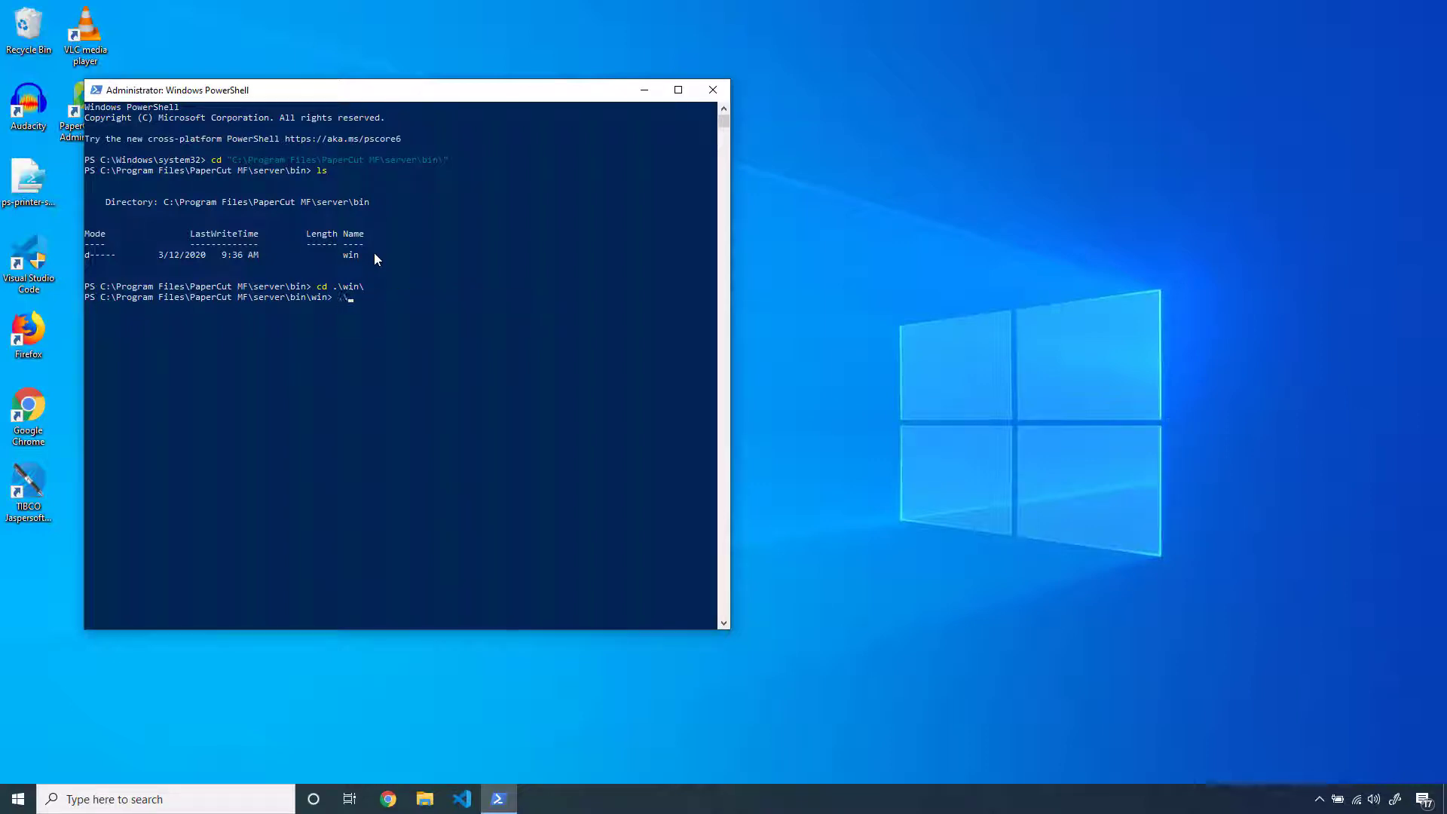
{"action": "type", "text": "-command"}
{"action": "key", "text": "Return"}
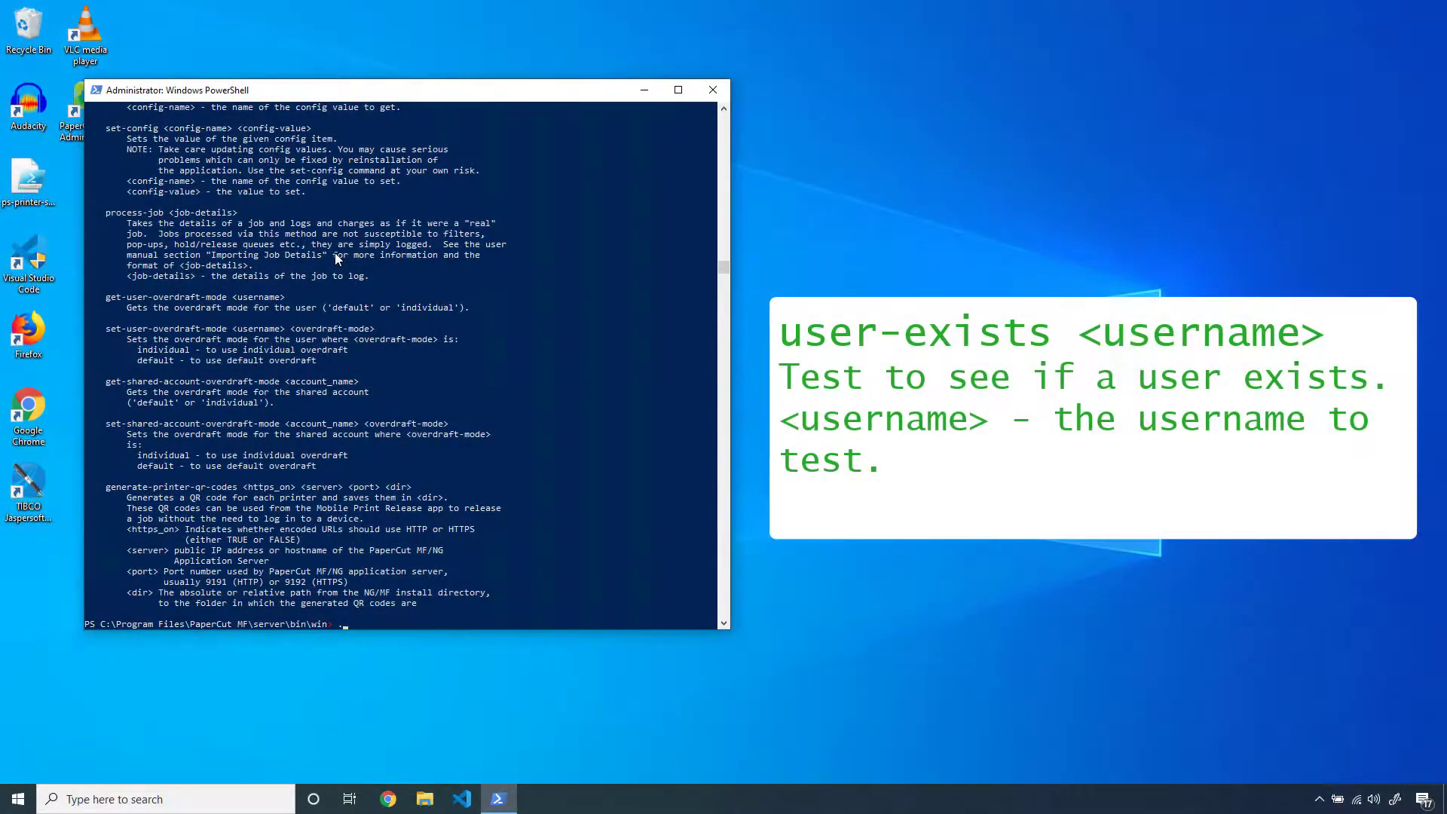
- Run server-command user-exists for the test user and confirm it returns TRUE
{"action": "type", "text": "\\server-command"}
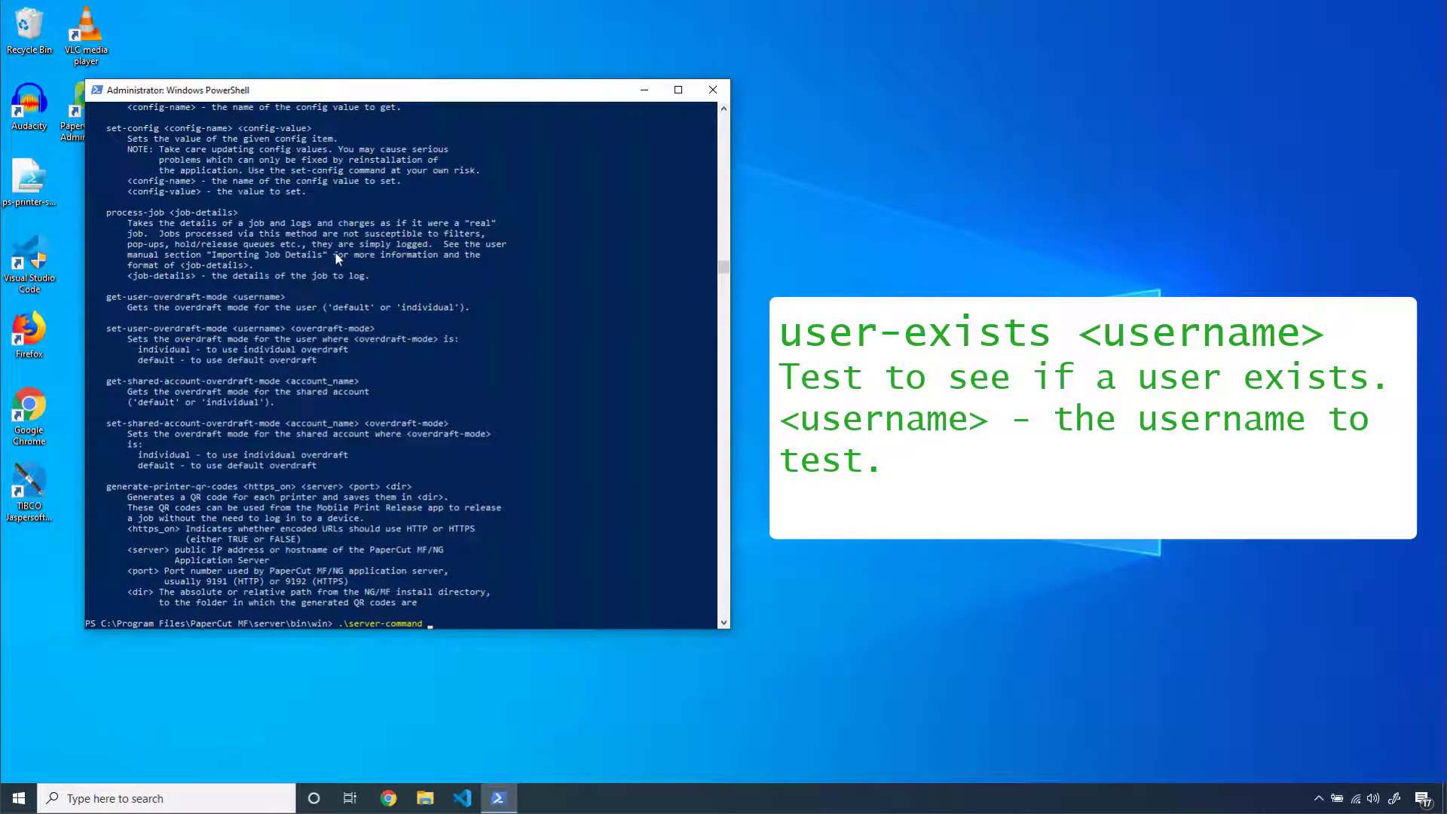
{"action": "type", "text": " user"}
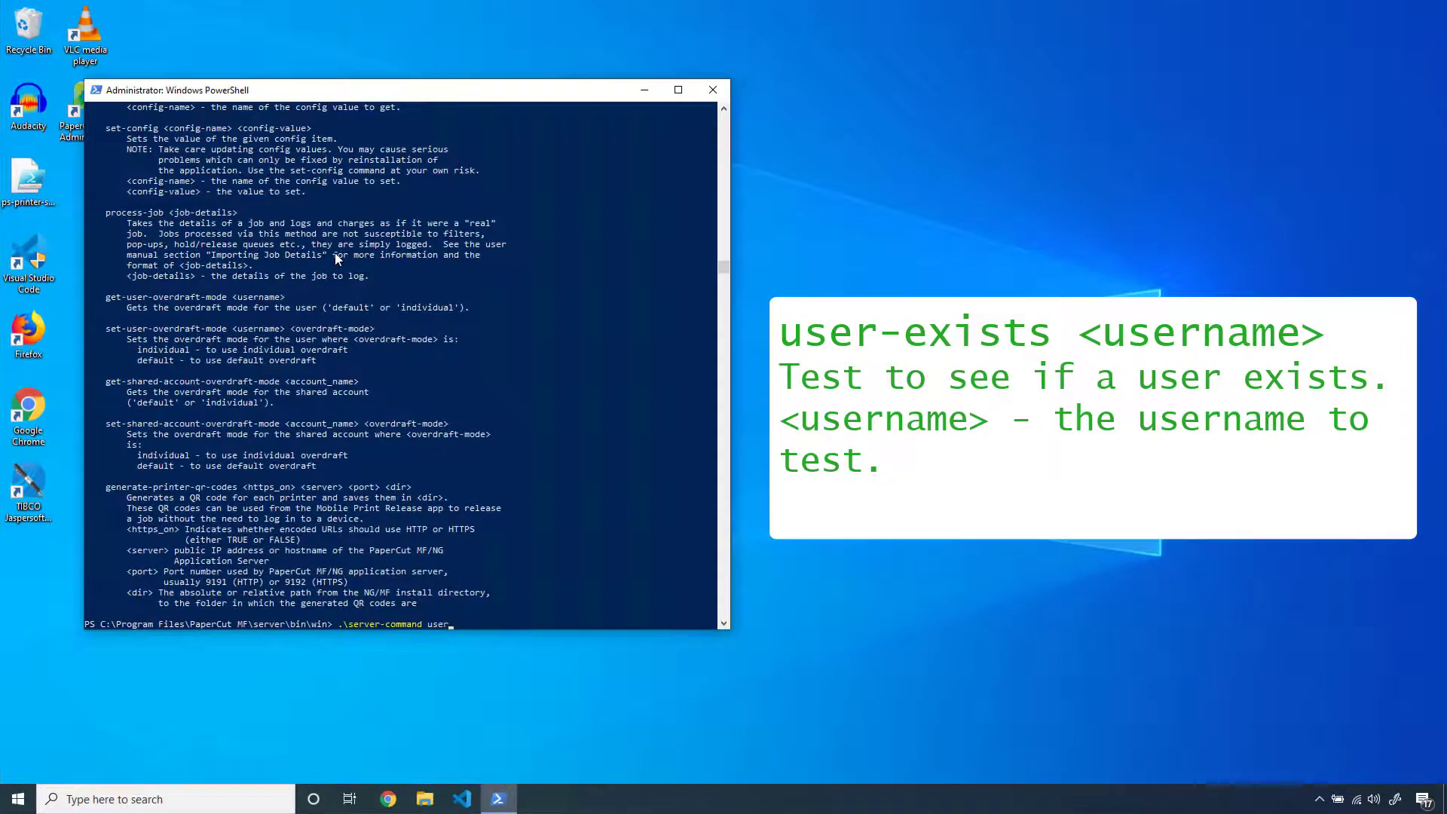
{"action": "type", "text": "-exists tyler"}
{"action": "key", "text": "Return"}
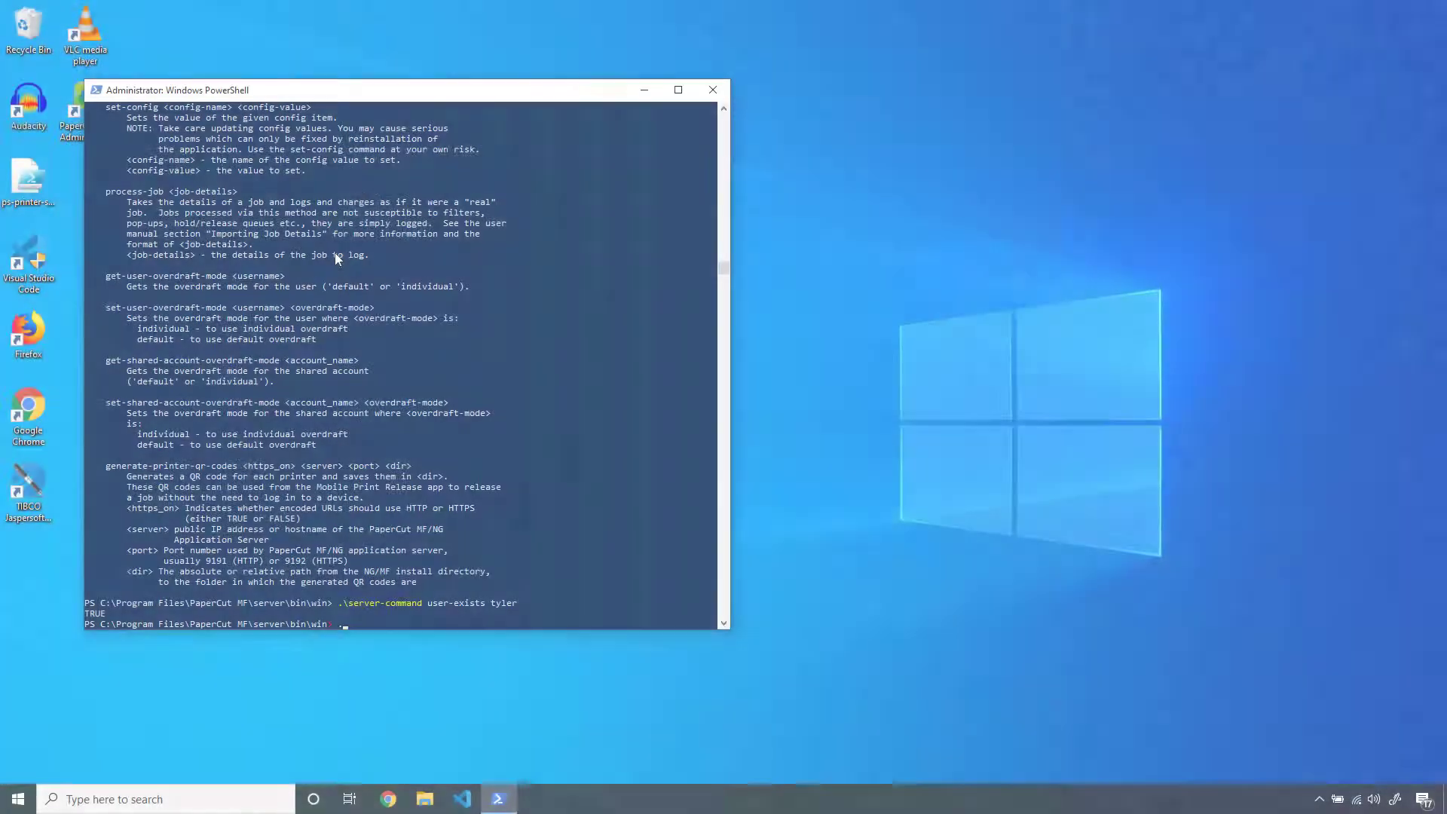
- Set the test user's account balance to 200.00 with a comment via set-user-account-balance
{"action": "type", "text": ".\\server-command"}
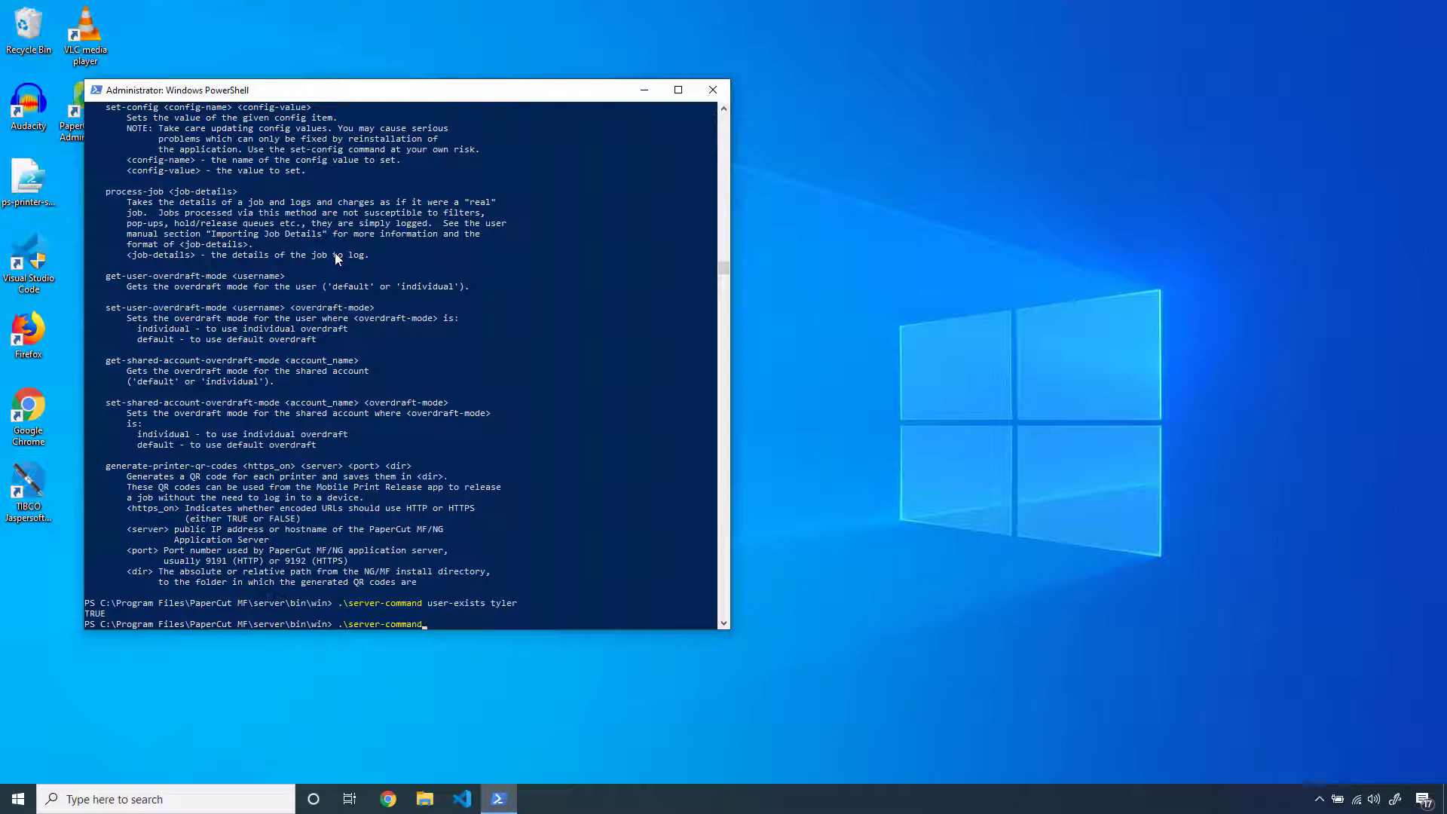
{"action": "type", "text": " set"}
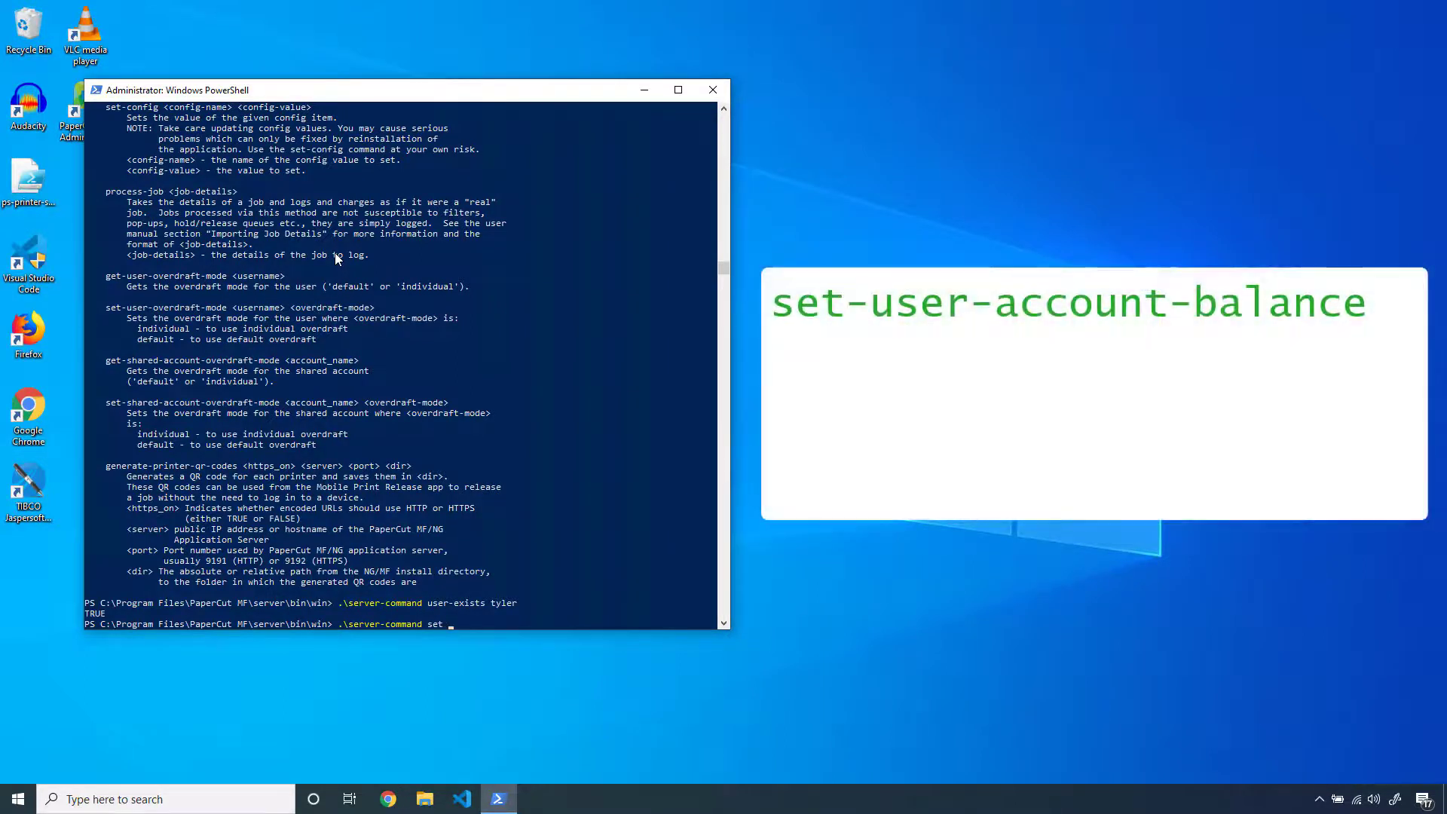
{"action": "key", "text": "BackSpace"}
{"action": "type", "text": "-user-account-balance "}
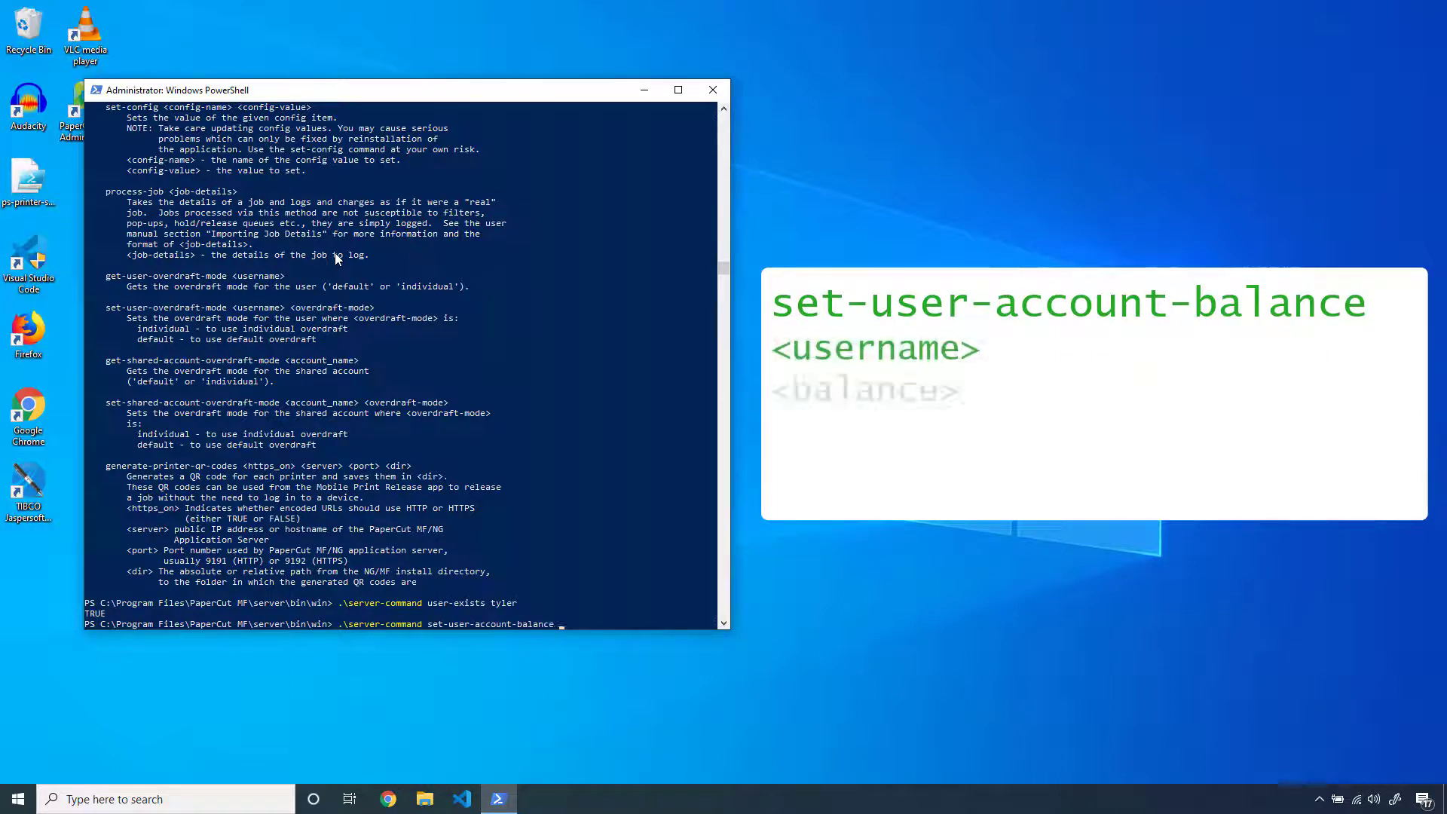
{"action": "type", "text": "tyler"}
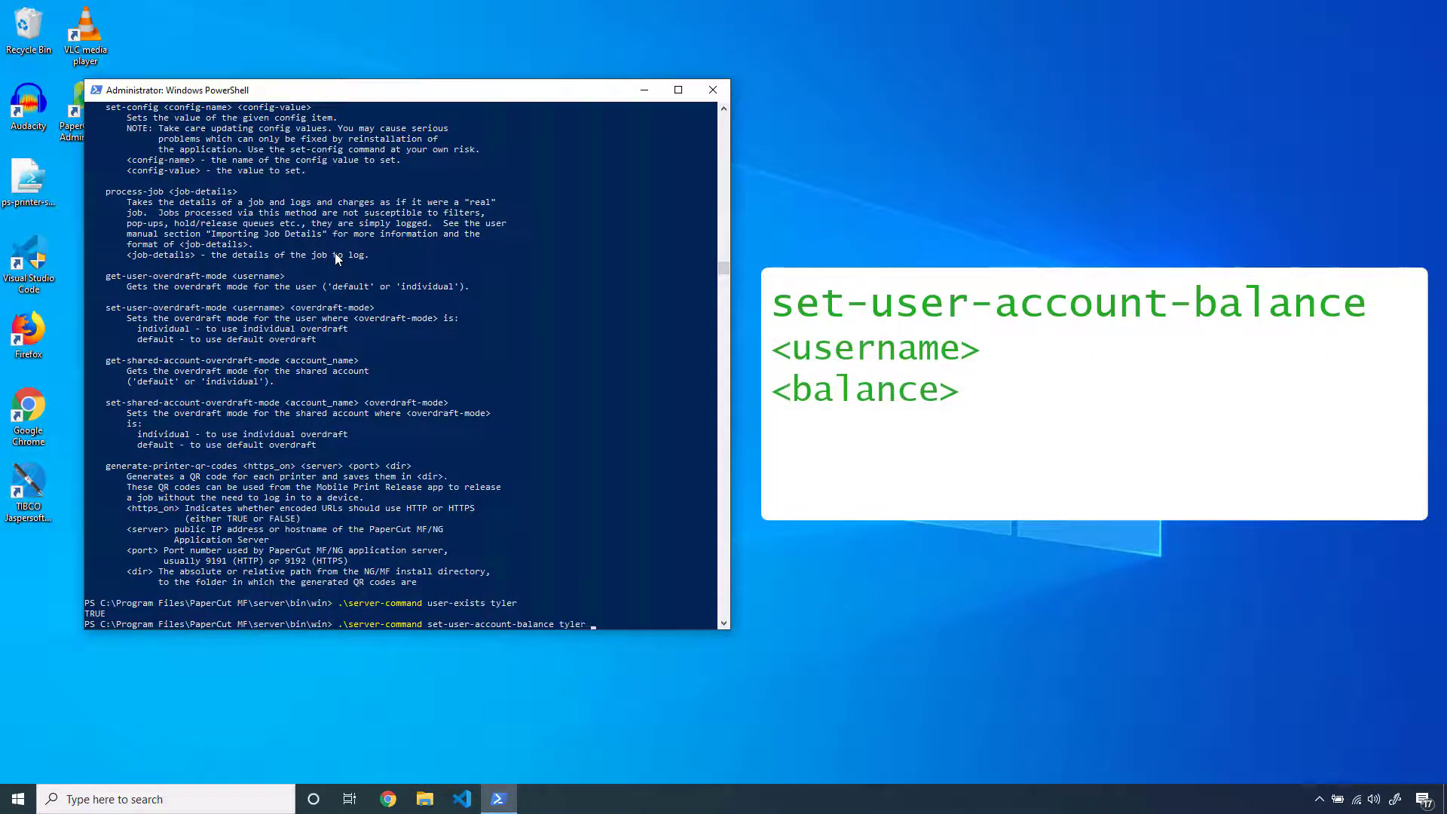
{"action": "type", "text": " 200.00"}
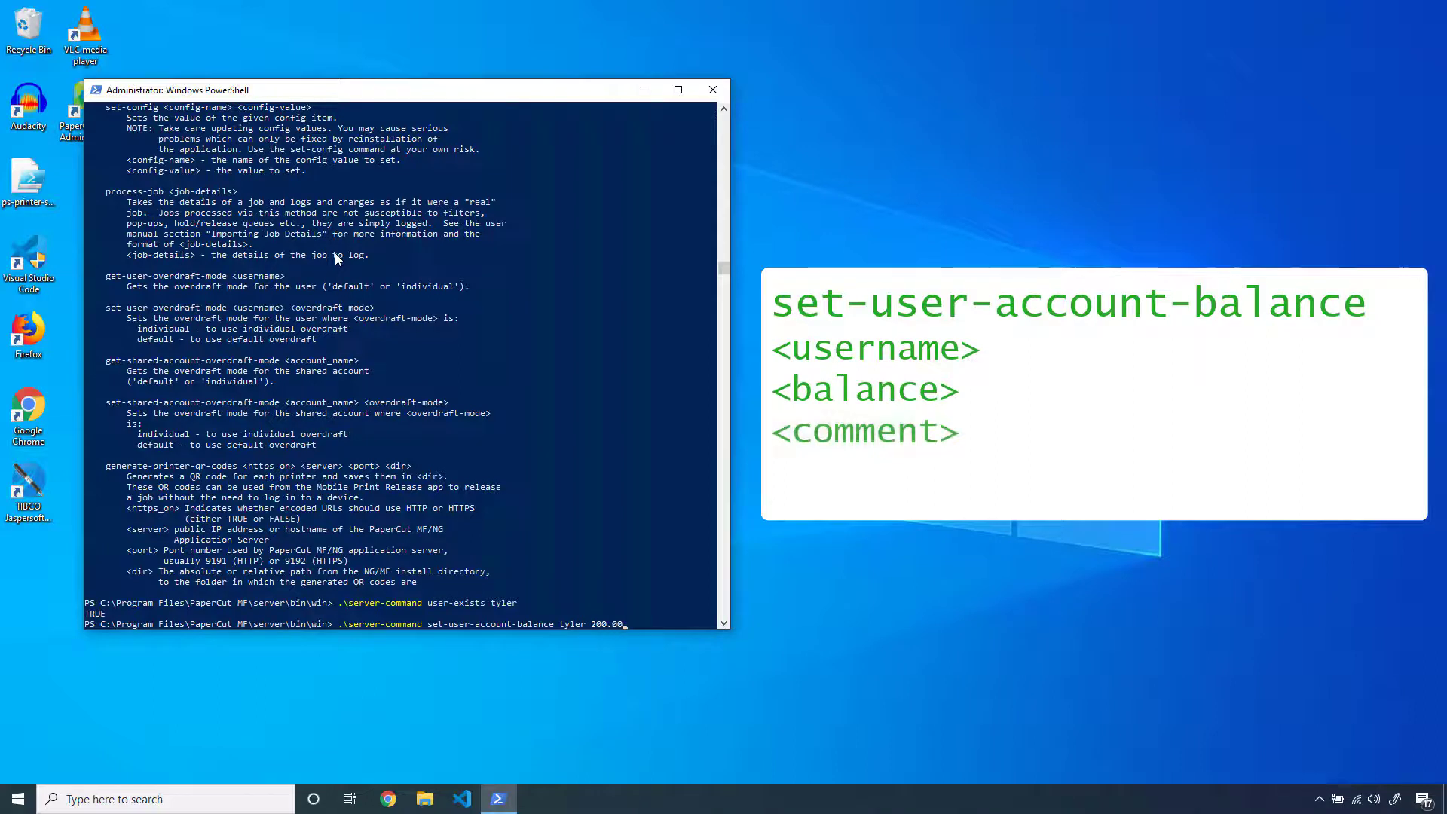
{"action": "type", "text": " \"This is a man"}
{"action": "type", "text": "e"}
{"action": "key", "text": "Return"}
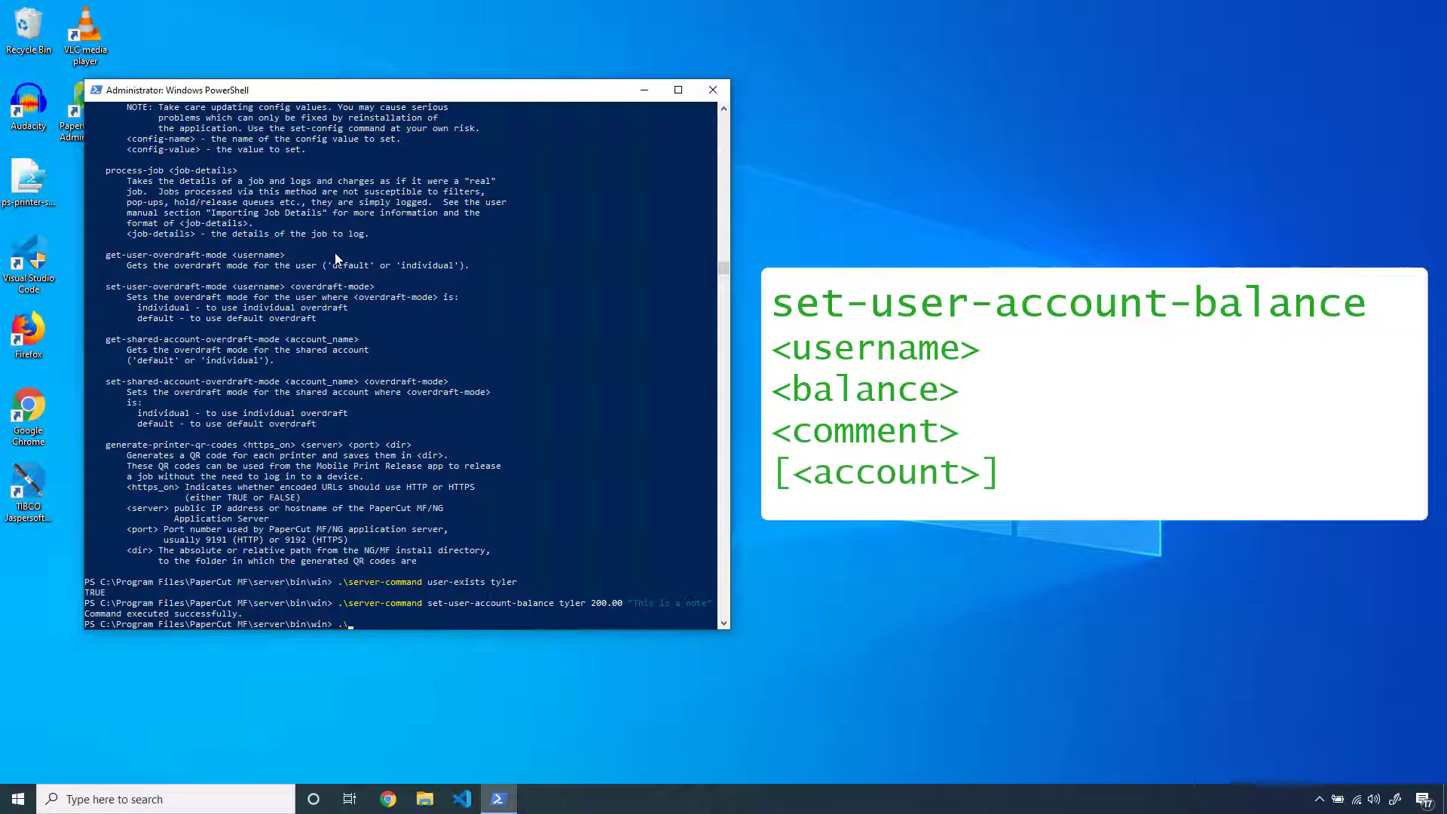
- Confirm the balance reads 200.00000 with get-user-account-balance, then close PowerShell
{"action": "type", "text": ".\\server-command get-"}
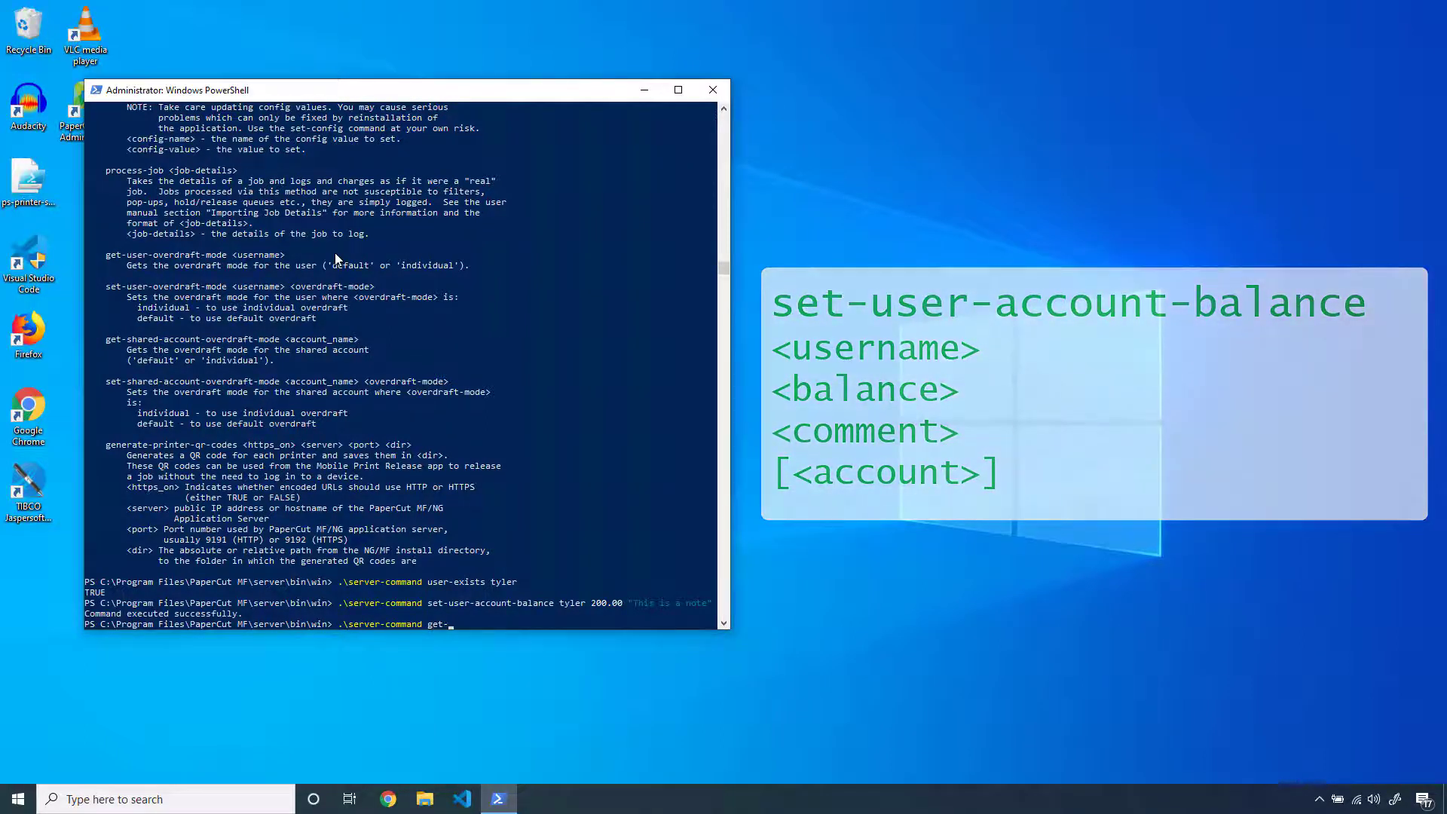
{"action": "type", "text": "user-acco"}
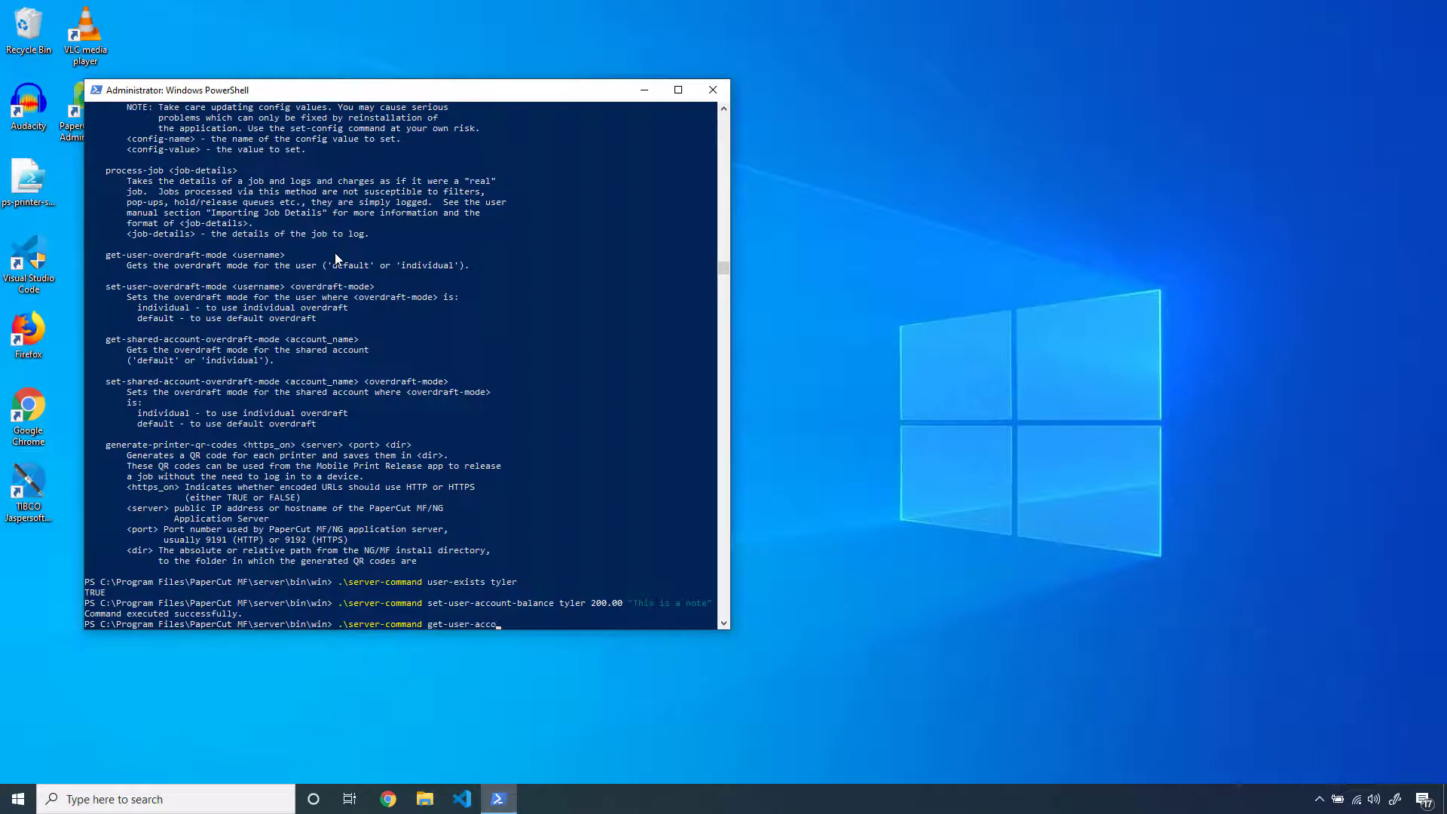
{"action": "type", "text": "unt-balance tyler"}
{"action": "key", "text": "Return"}
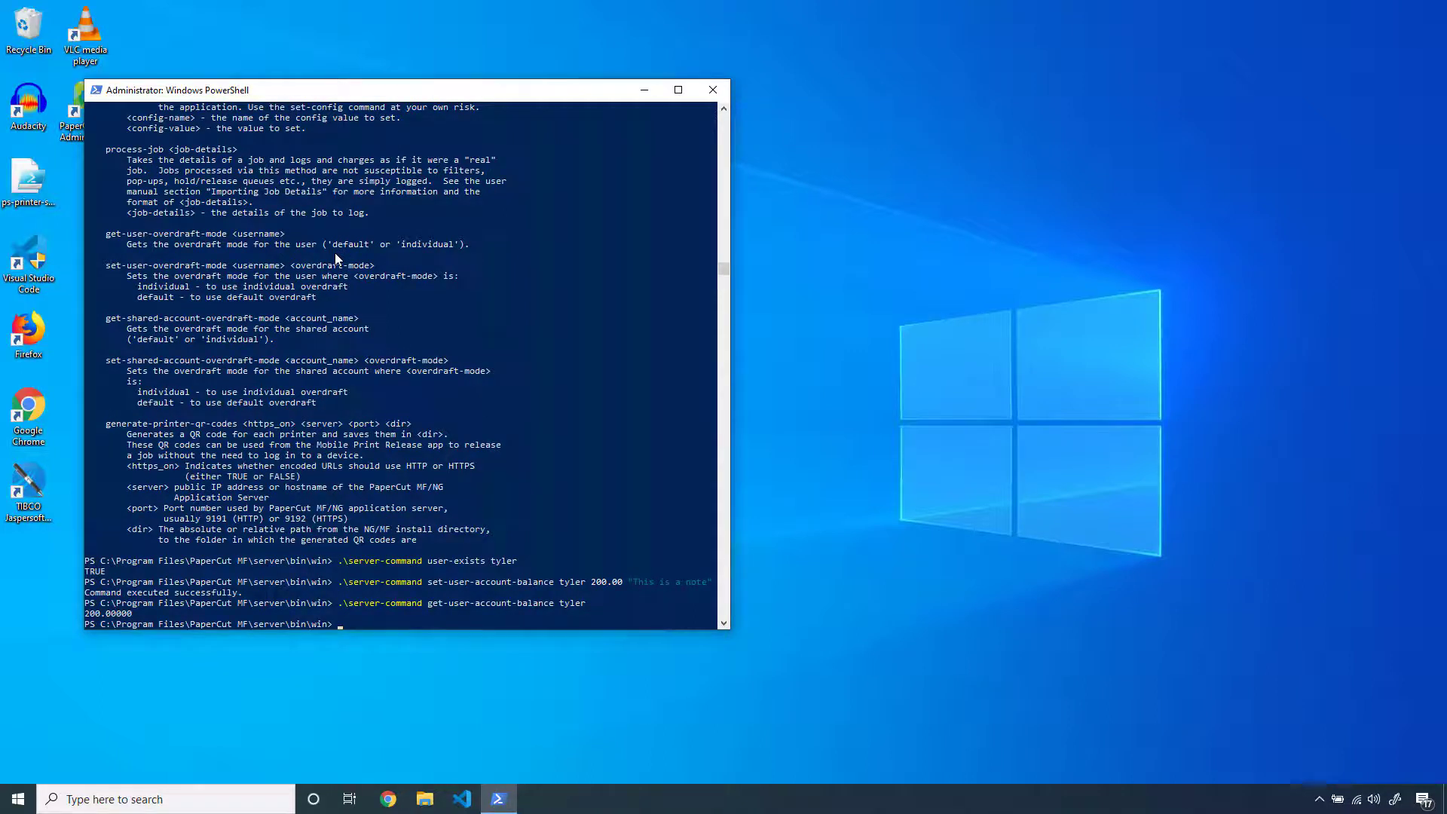
{"action": "left_click", "coordinate": [722, 89]}
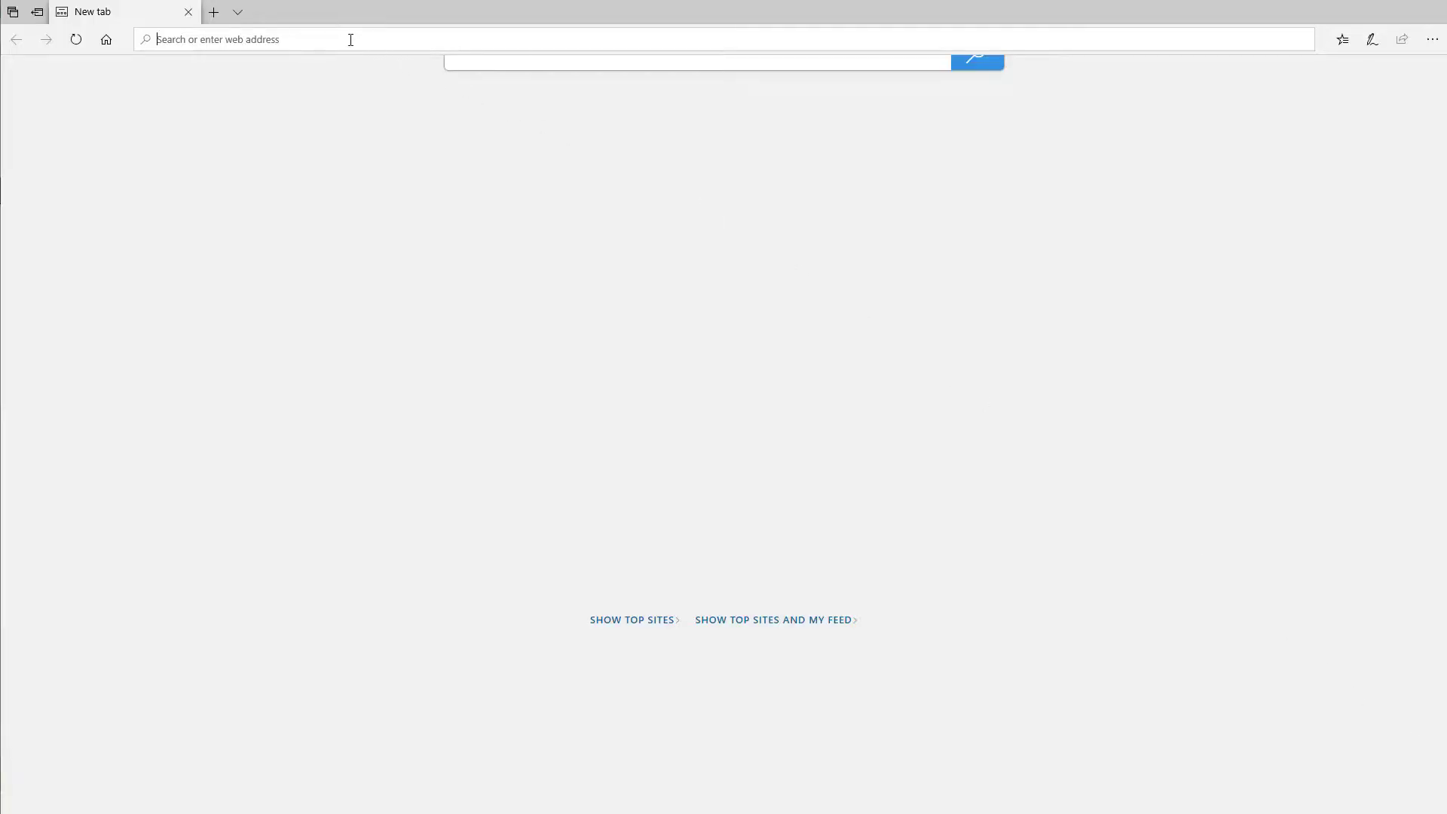
- Go to papercut.com/support in Edge's address bar
{"action": "type", "text": "papercut"}
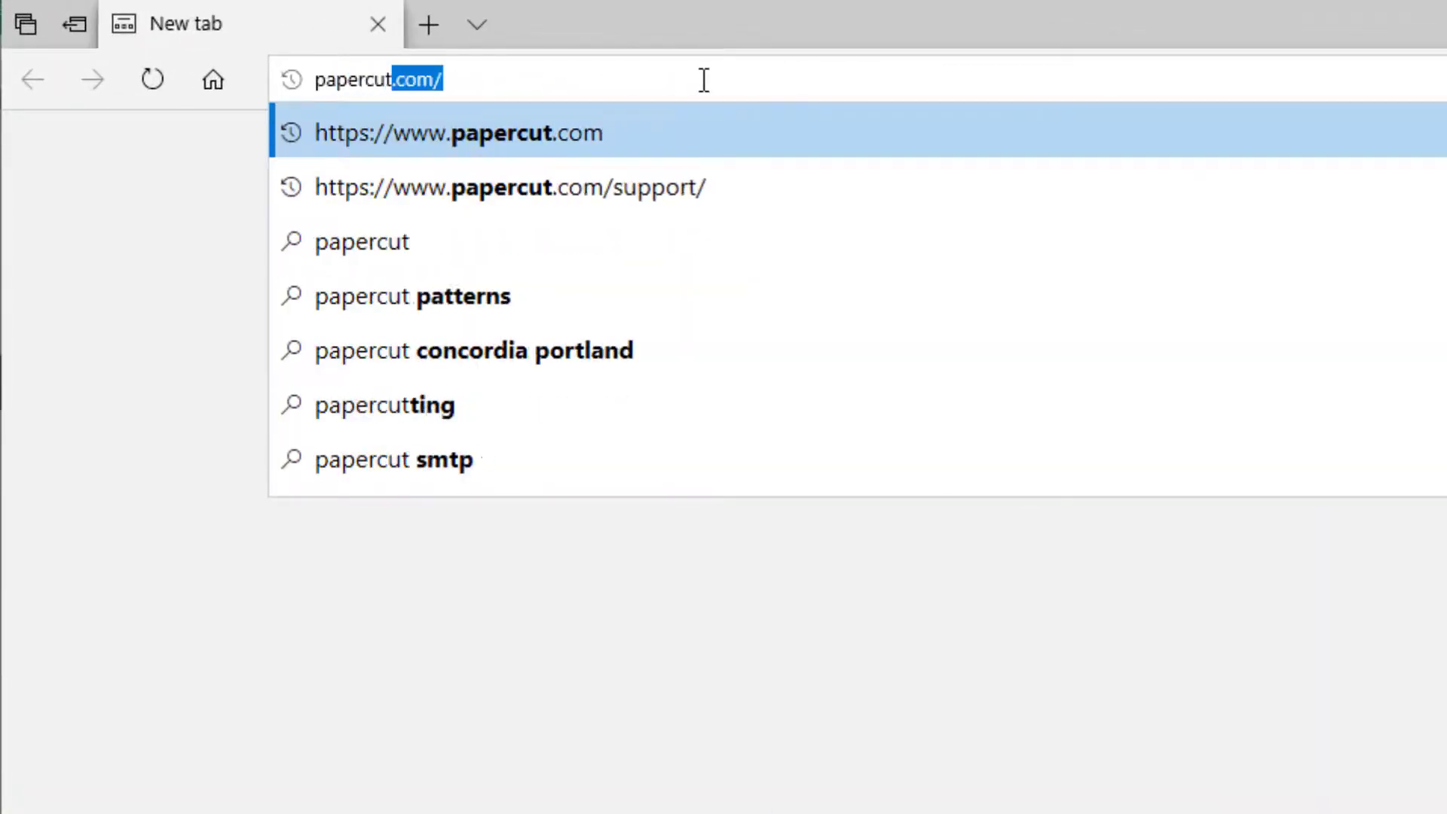
{"action": "type", "text": ".com/suppo"}
{"action": "key", "text": "Return"}
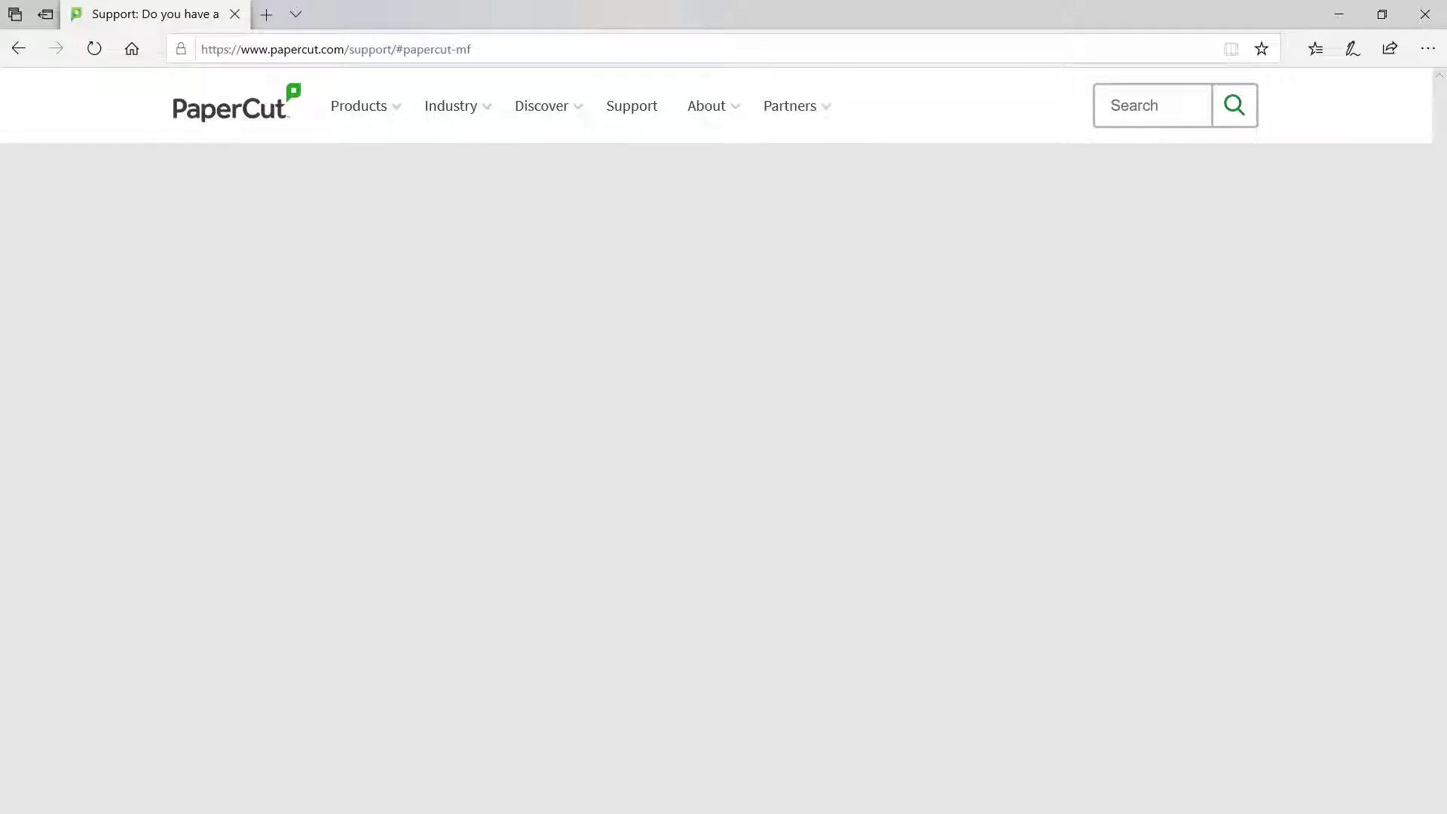